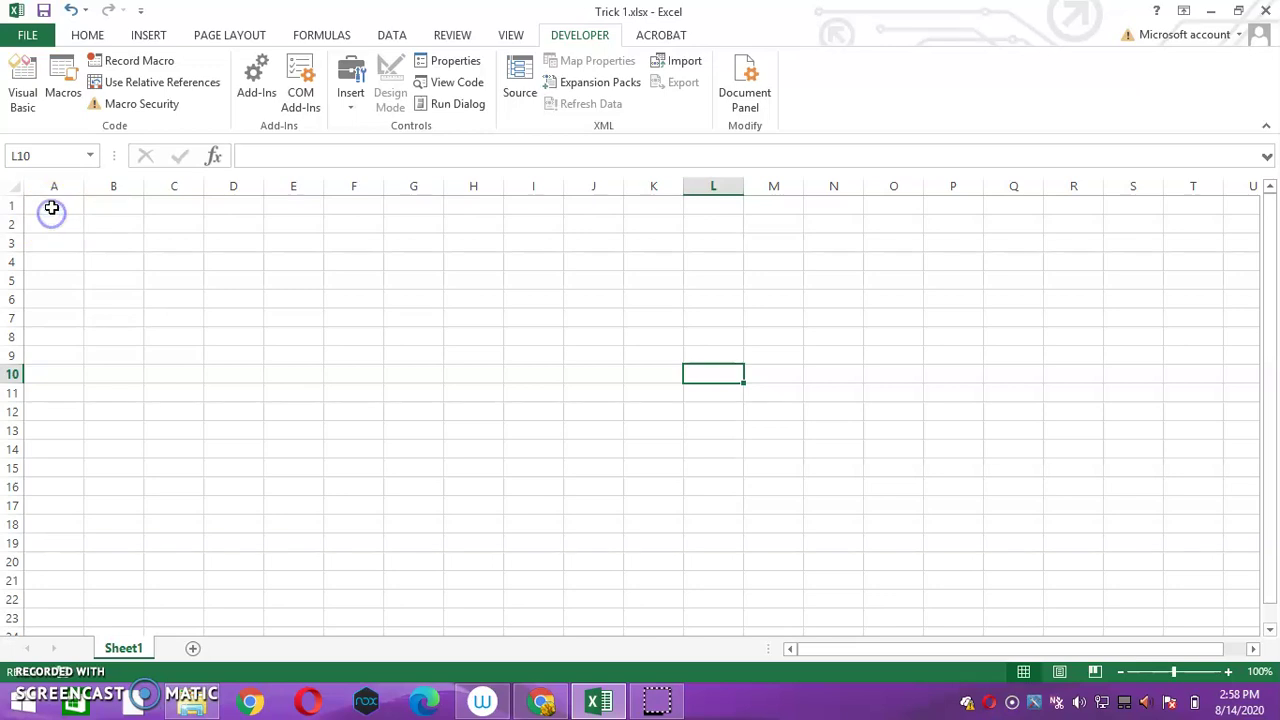
# Move the selection back to cell A1 at the top of the sheet.
pyautogui.press('Left')
pyautogui.press('Up')
pyautogui.press('Up')
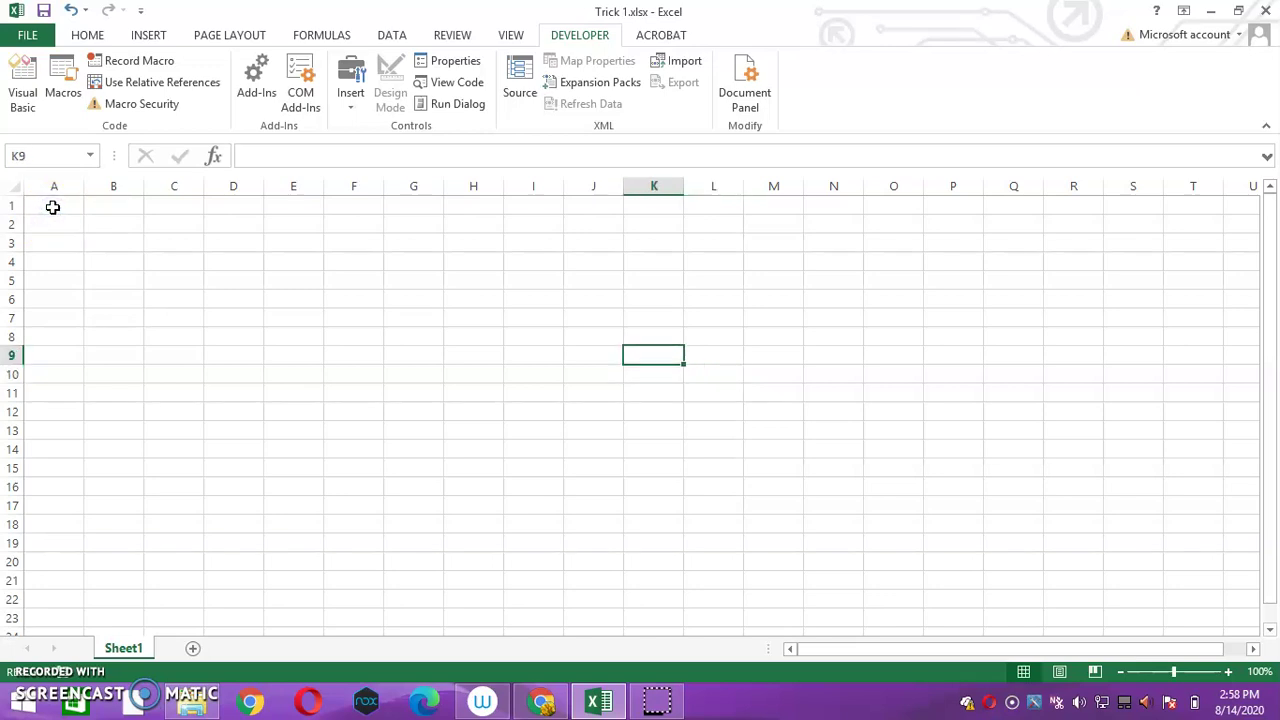
pyautogui.click(53, 207)
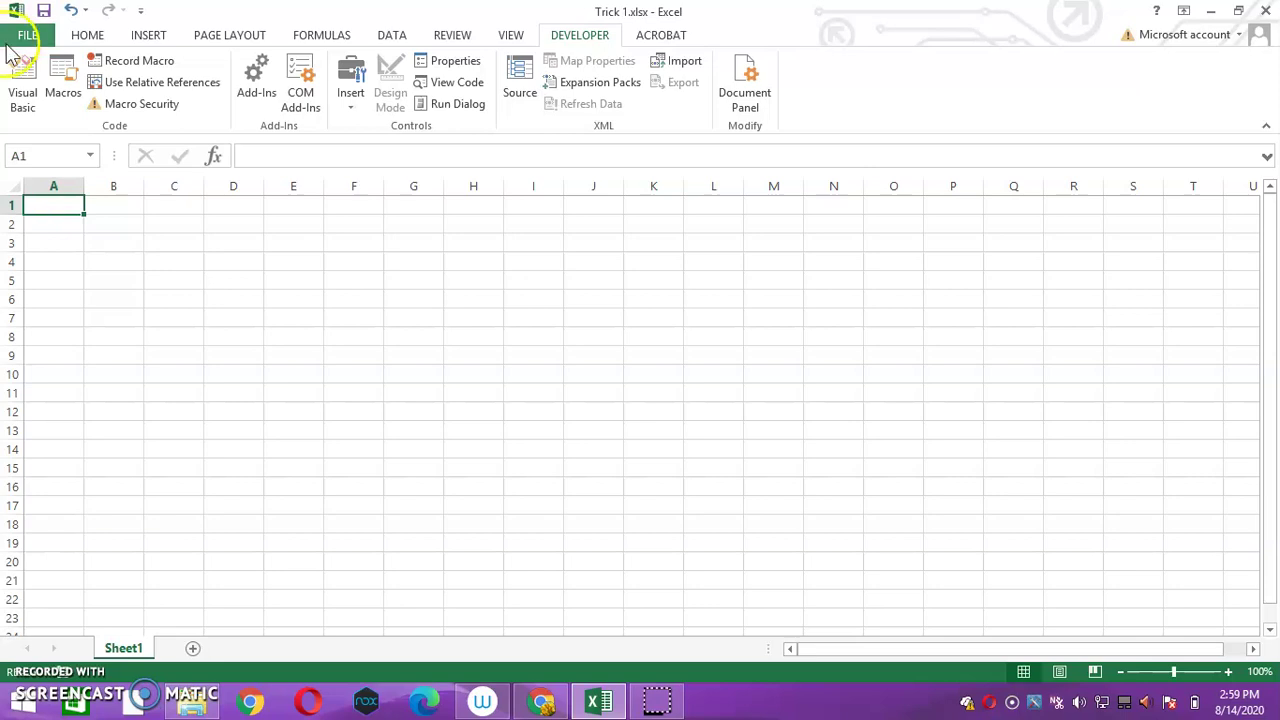
# Switch between the Home and Developer tabs, then open the File Info page for Trick 1.
pyautogui.click(85, 36)
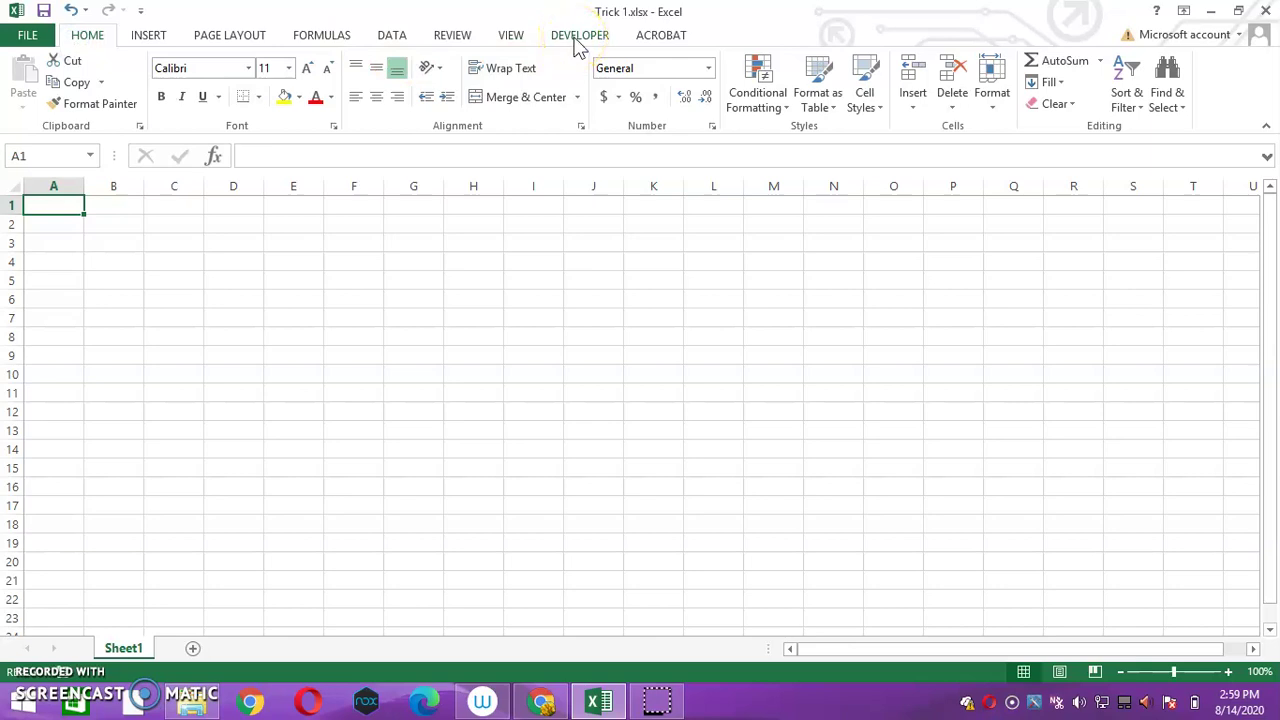
pyautogui.click(578, 40)
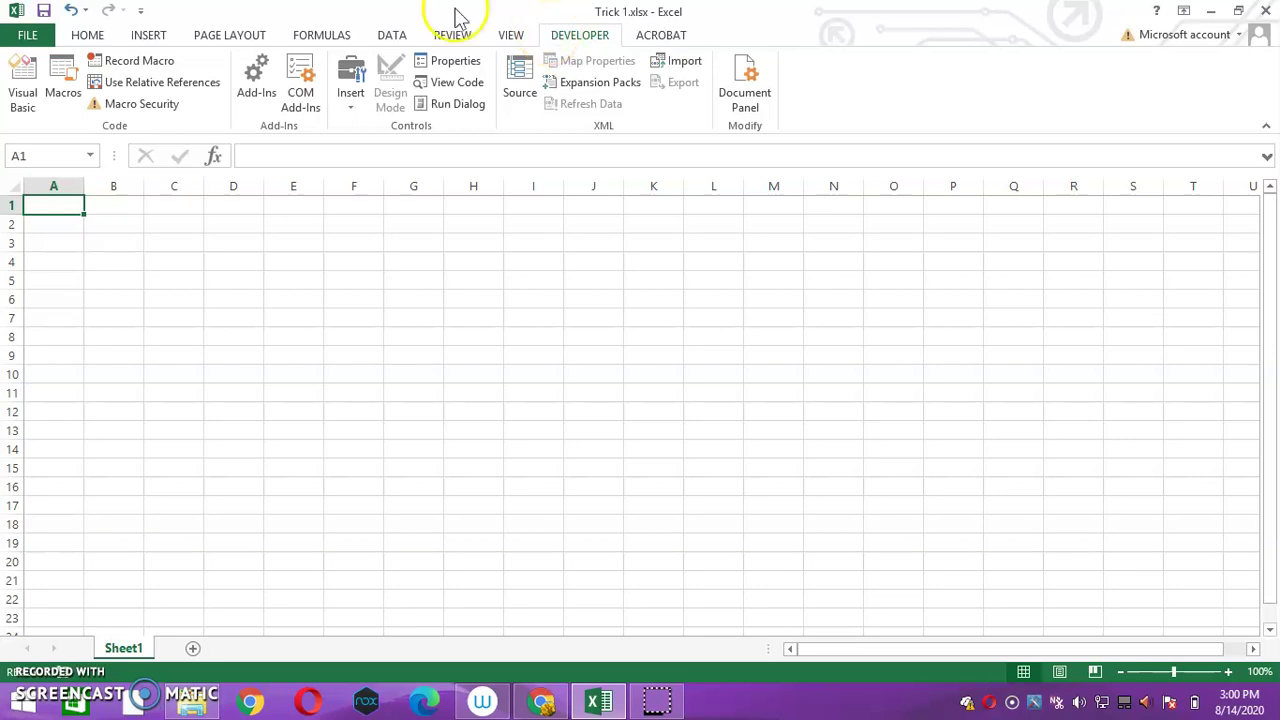
pyautogui.click(12, 38)
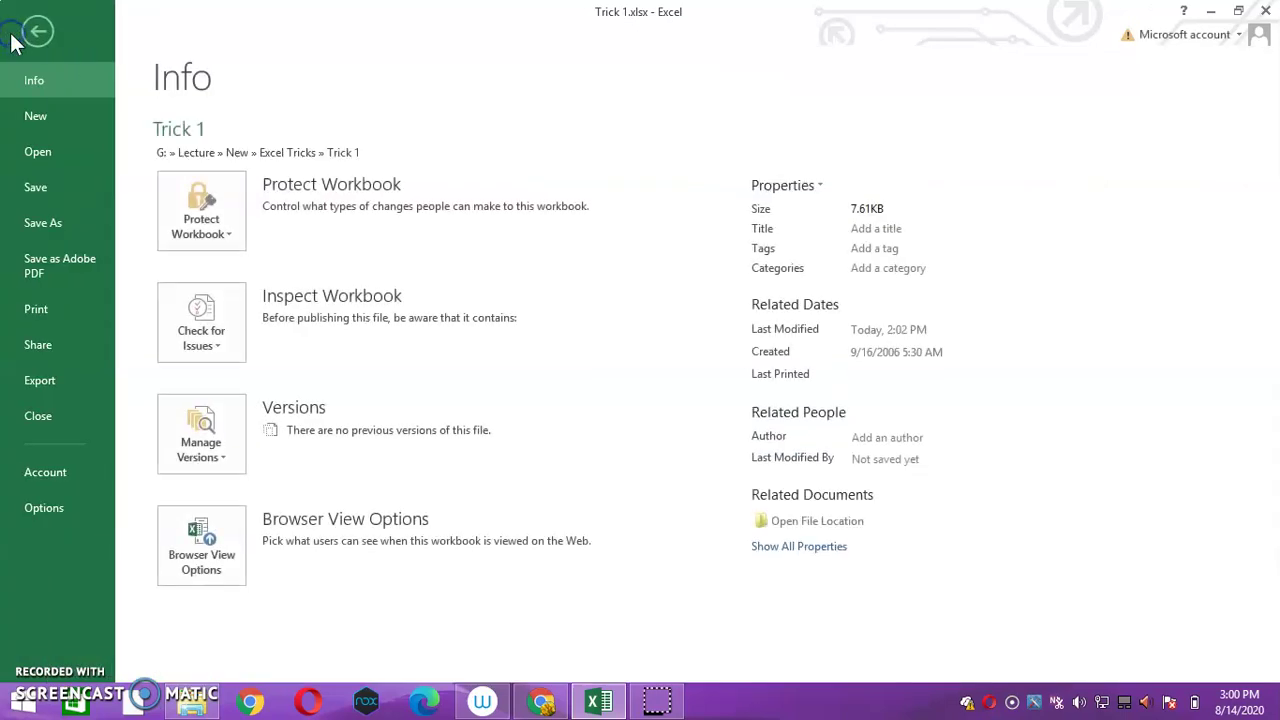
# Confirm Developer is checked under Customize Ribbon in Excel Options and accept the settings.
pyautogui.click(55, 505)
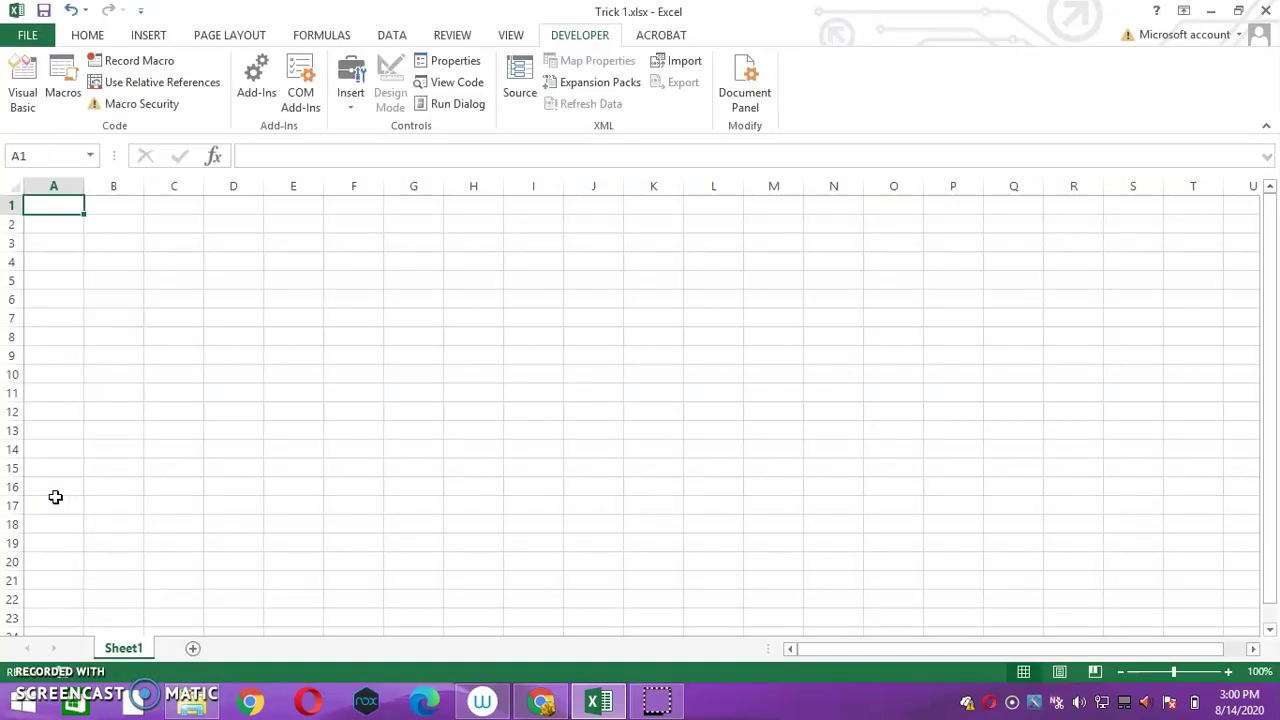
pyautogui.click(276, 228)
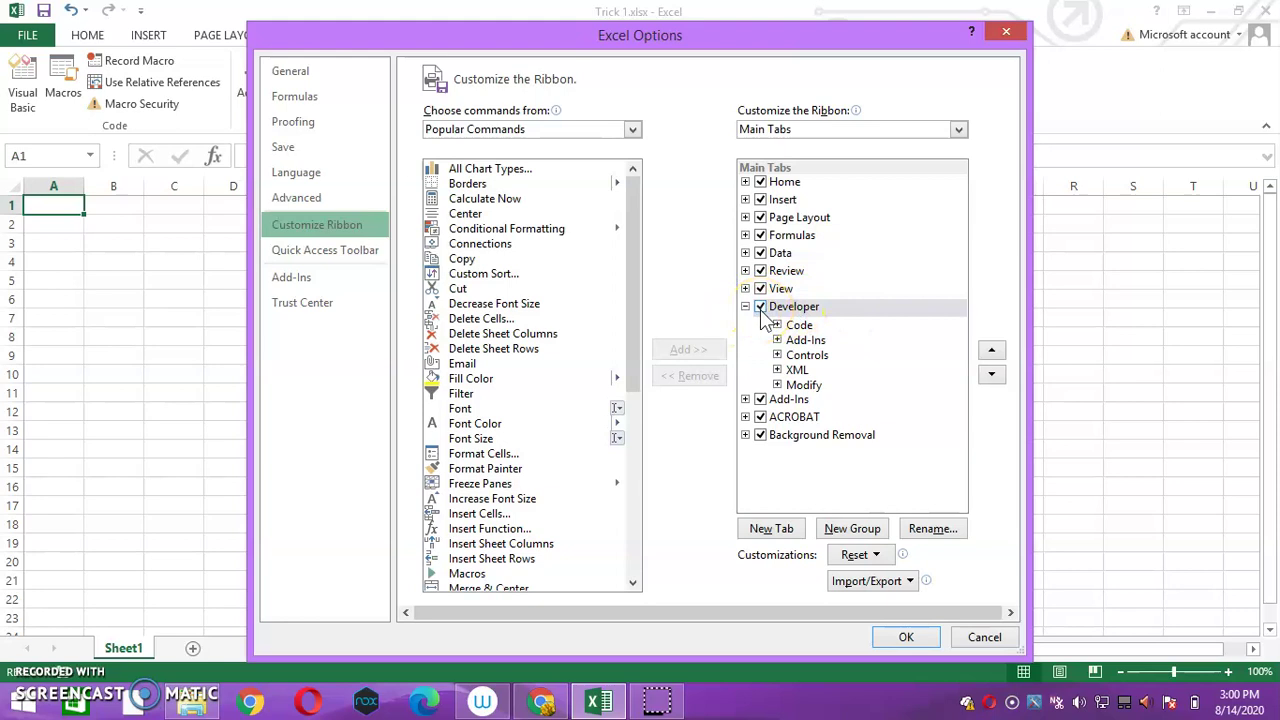
pyautogui.click(905, 636)
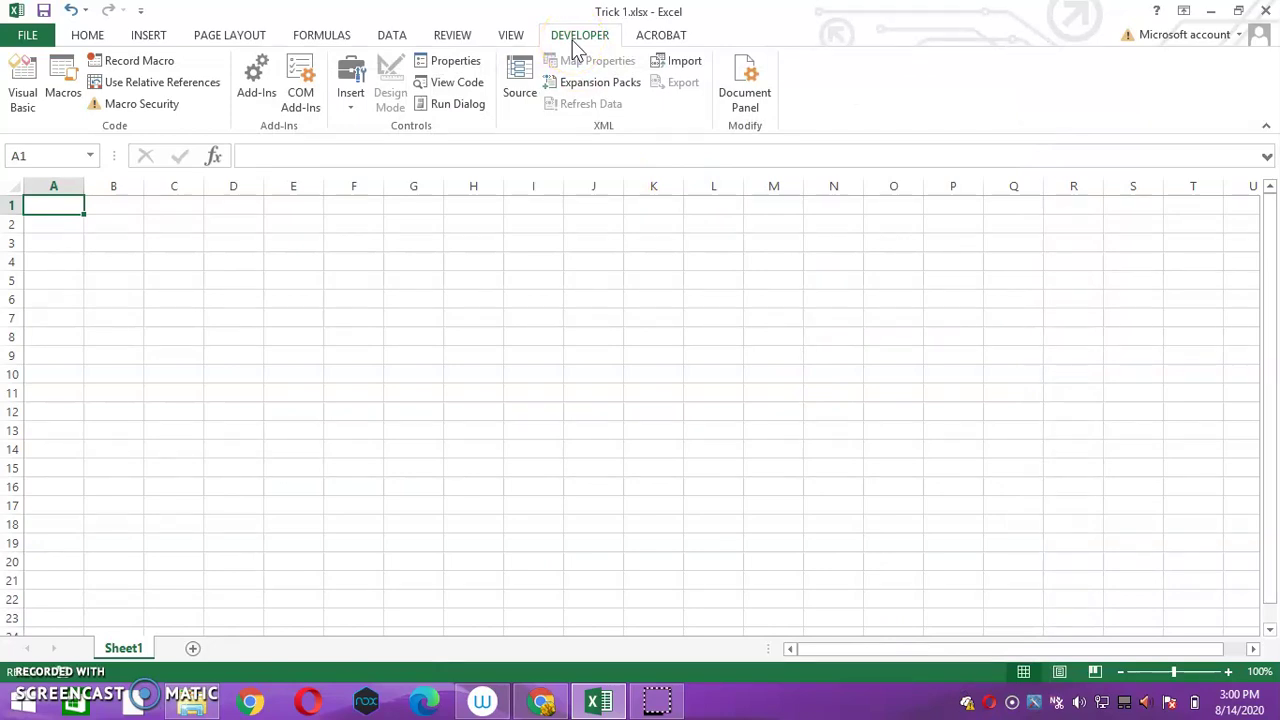
# Insert a new empty Module1 in the Visual Basic editor, then bring up the Trick 1 folder.
pyautogui.click(22, 85)
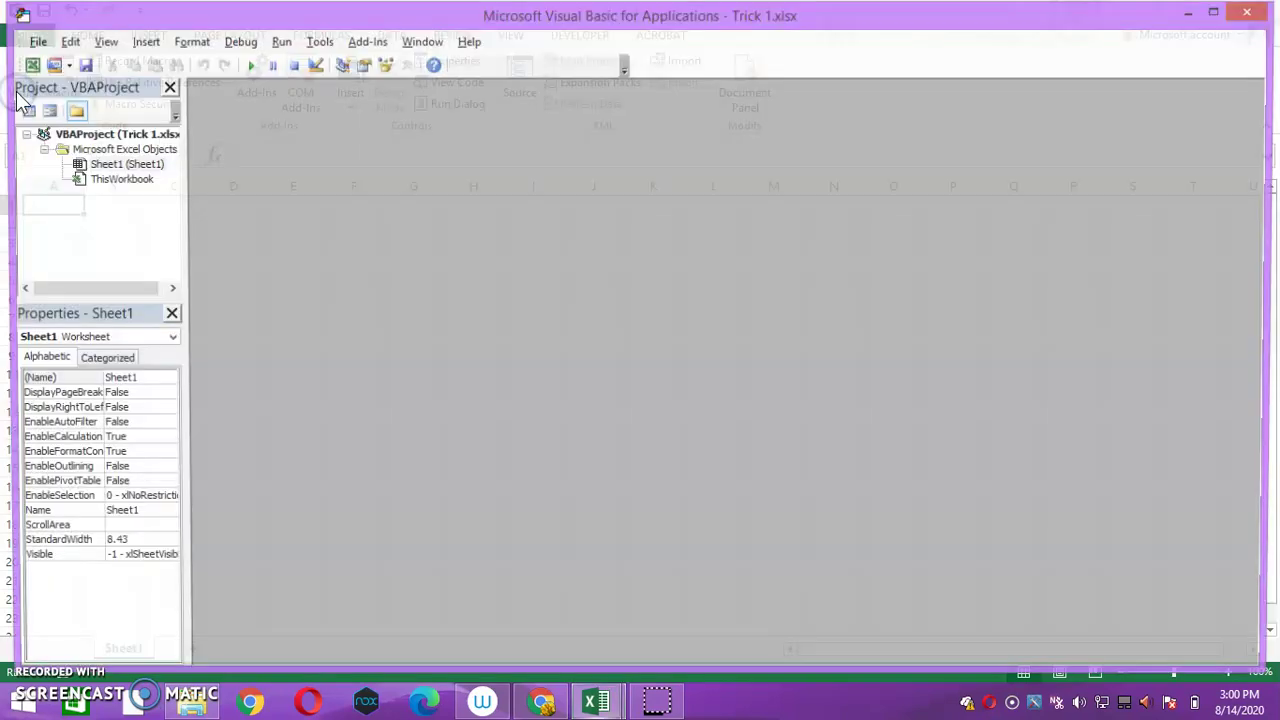
pyautogui.click(136, 46)
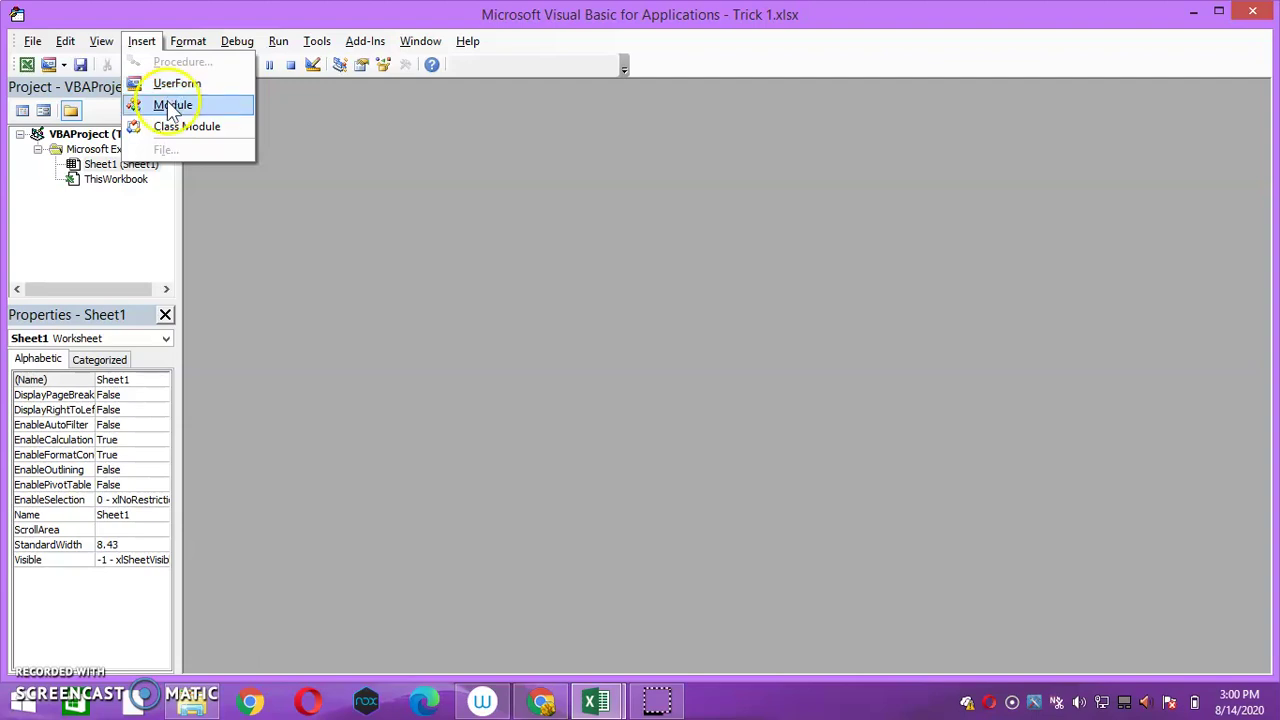
pyautogui.click(172, 104)
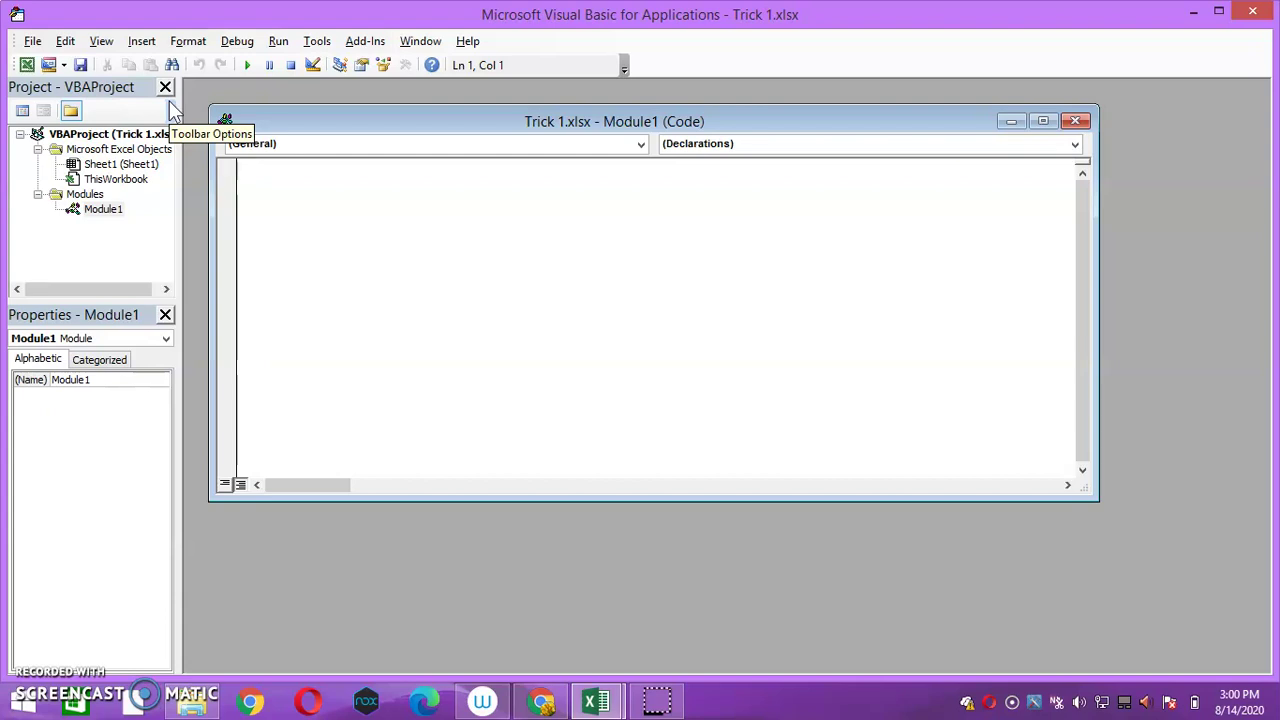
pyautogui.hotkey('alt', 'Tab')
pyautogui.press('Tab')
pyautogui.press('Tab')
pyautogui.press('Tab')
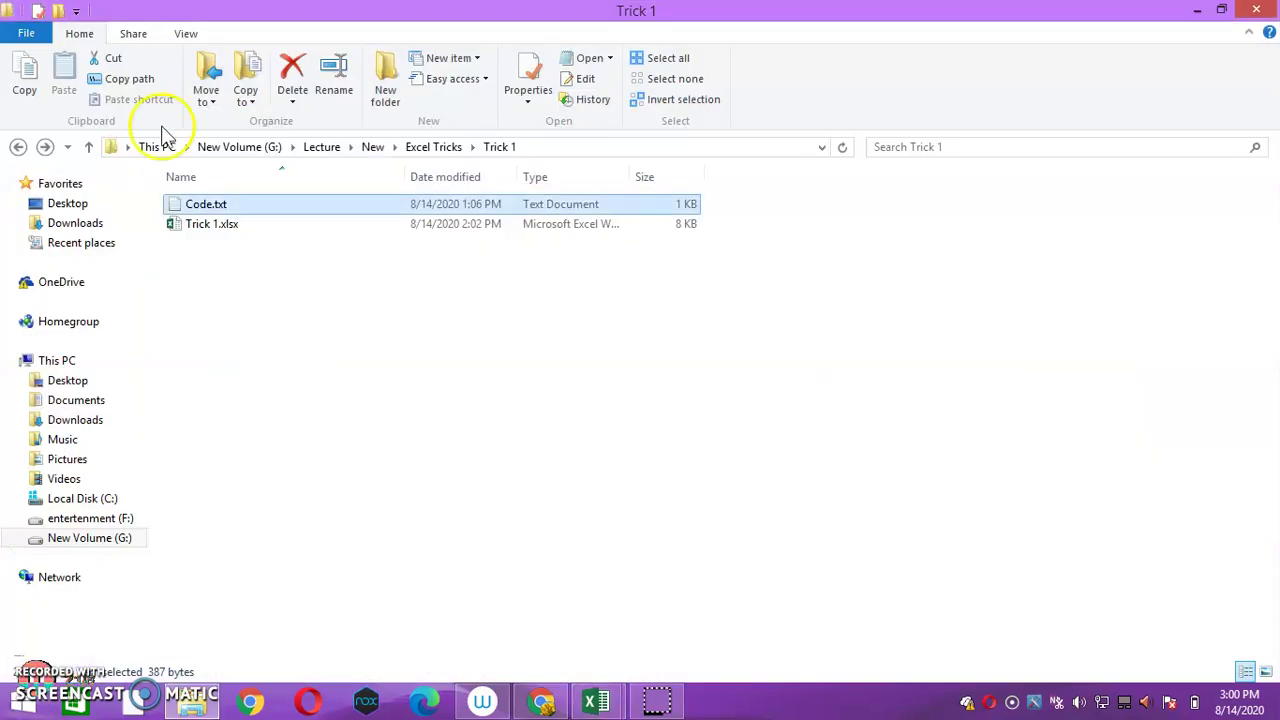
# Open Code.txt in Notepad and select the entire MakeFolders macro text.
pyautogui.doubleClick(206, 204)
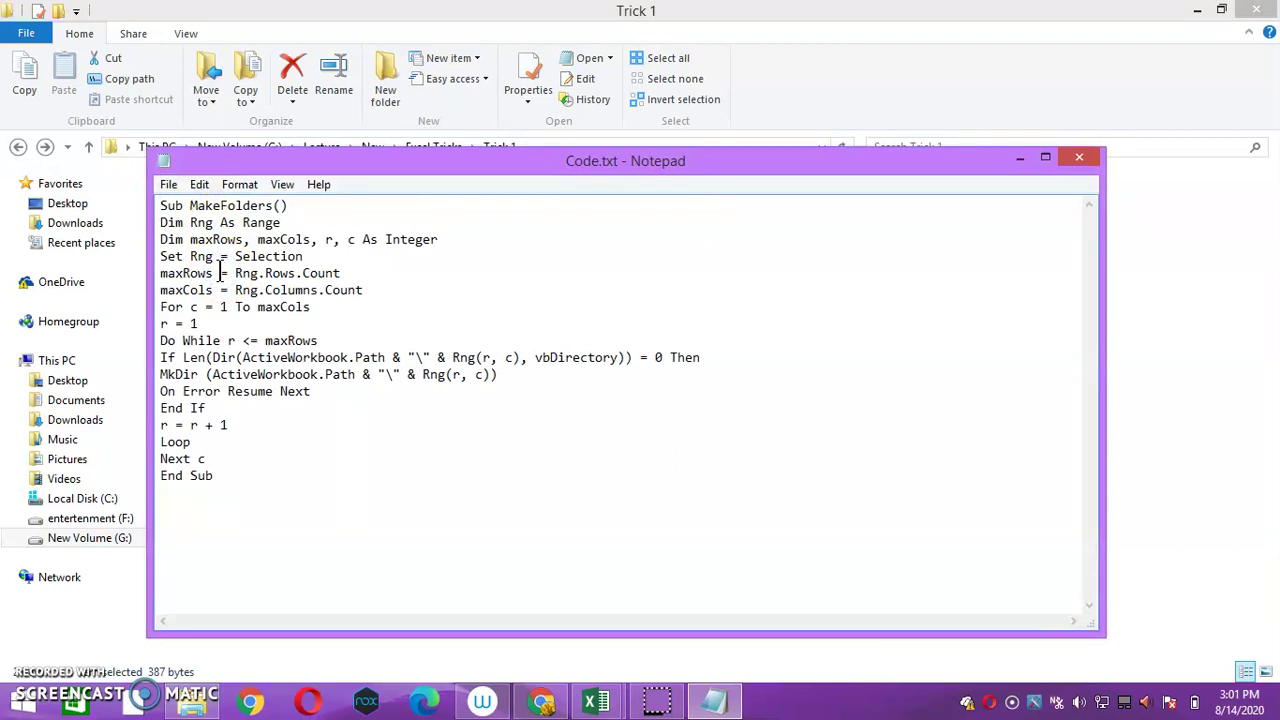
pyautogui.click(218, 273)
pyautogui.hotkey('ctrl', 'a')
pyautogui.hotkey('ctrl', 'c')
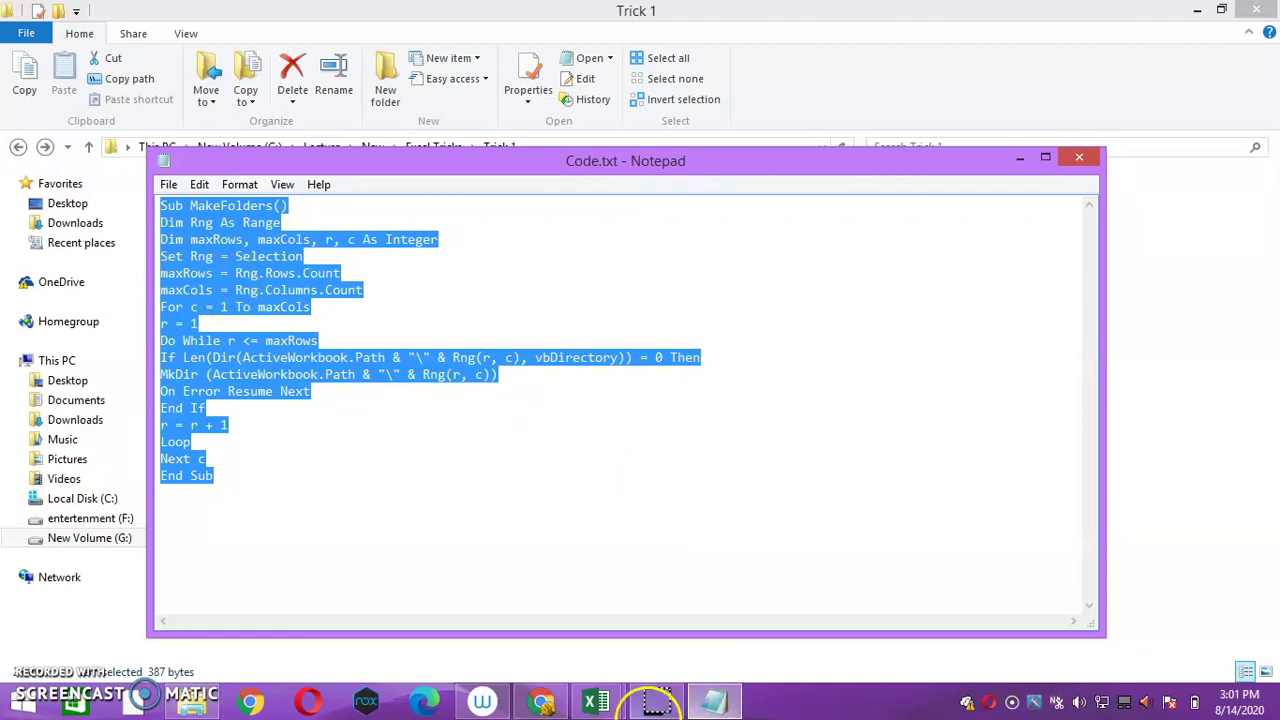
pyautogui.click(598, 702)
# Paste the MakeFolders macro into the empty Module1 code window.
pyautogui.click(700, 588)
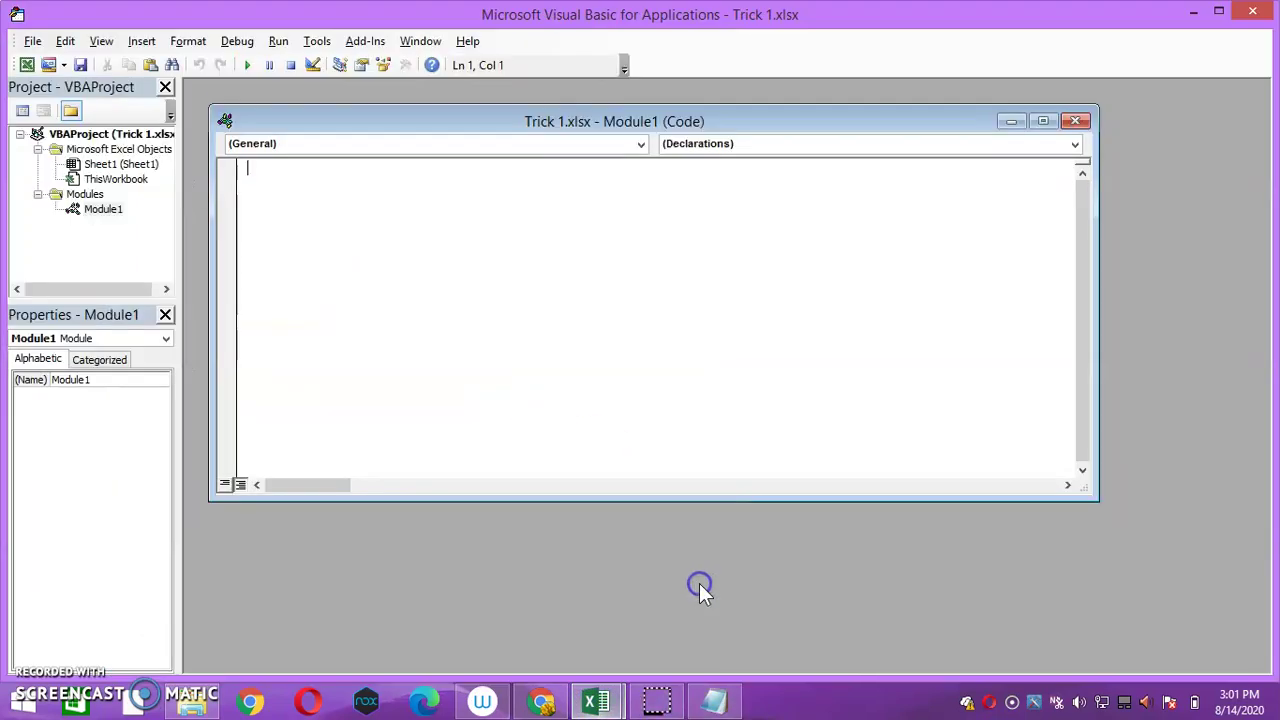
pyautogui.hotkey('ctrl', 'v')
pyautogui.click(383, 228)
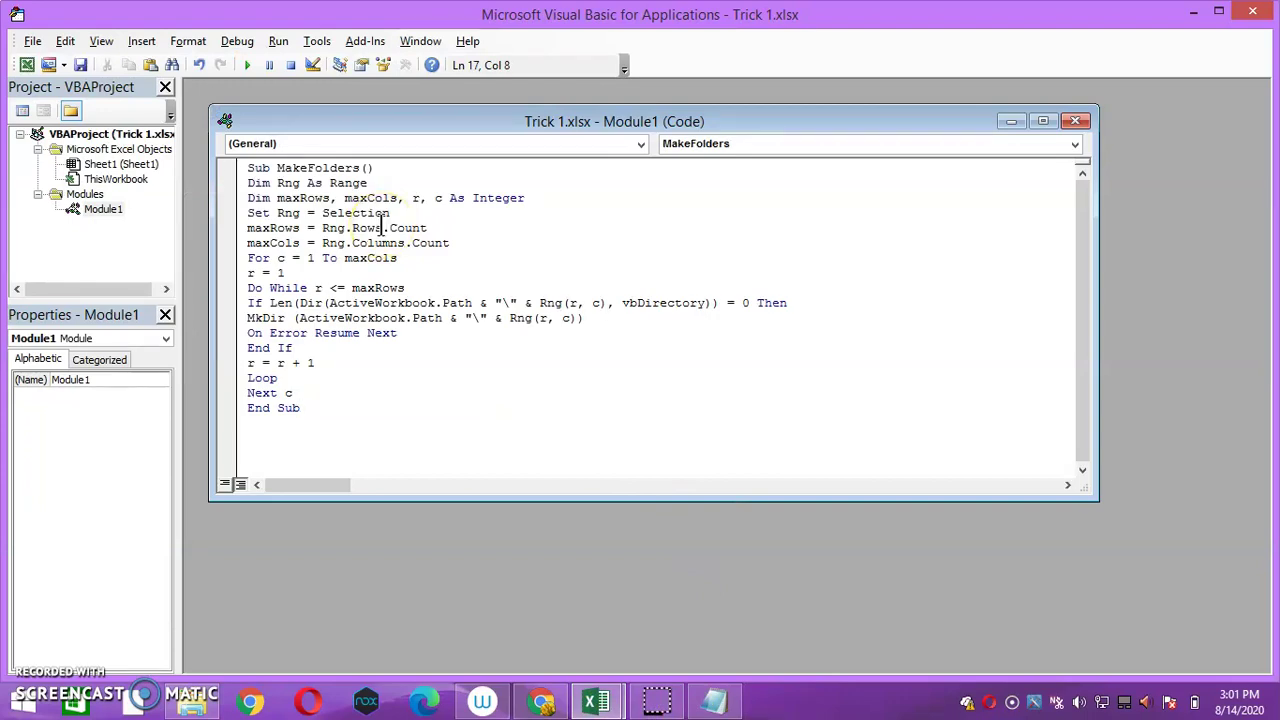
# Run the MakeFolders macro via Run Sub, then return to the Excel worksheet.
pyautogui.click(247, 66)
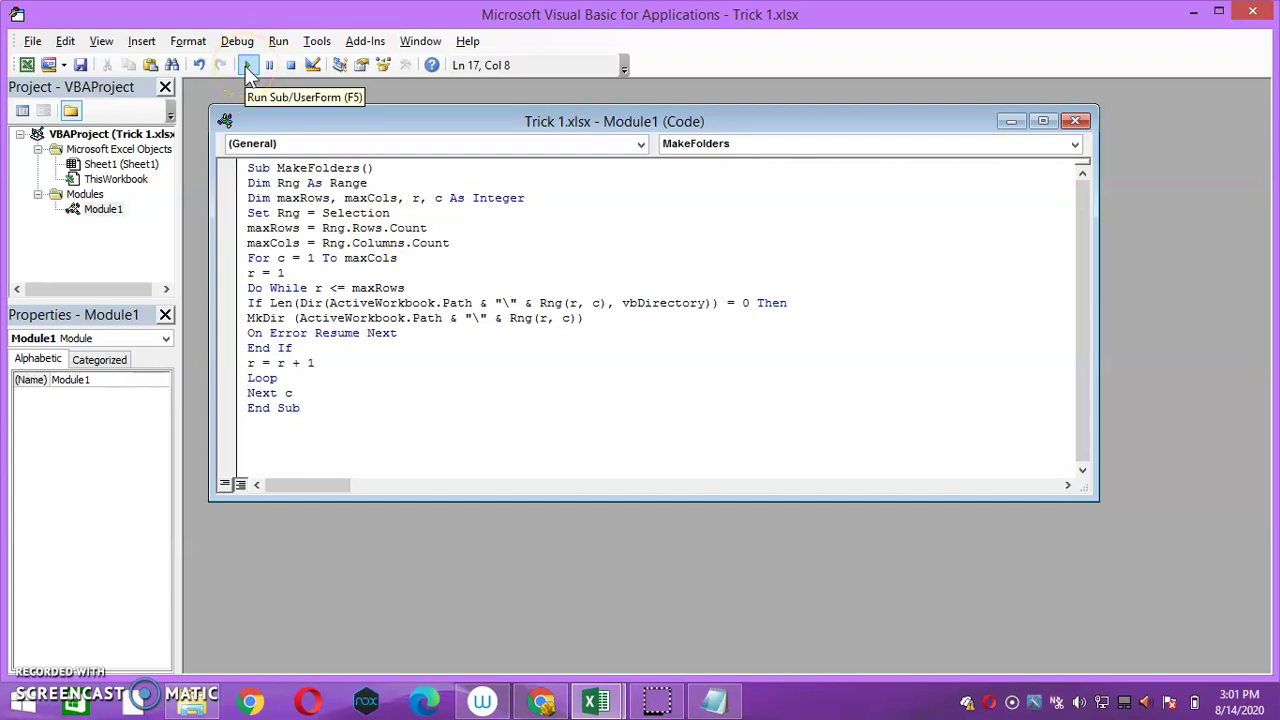
pyautogui.click(381, 292)
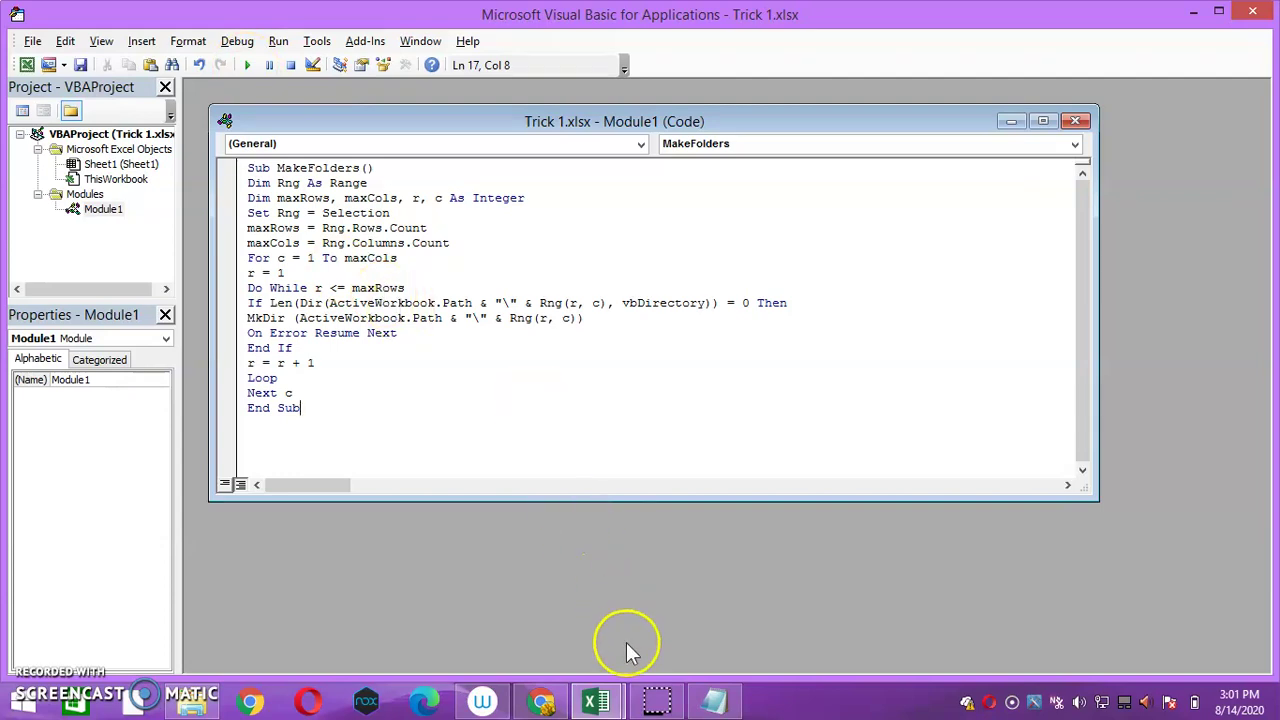
pyautogui.click(592, 700)
pyautogui.click(460, 562)
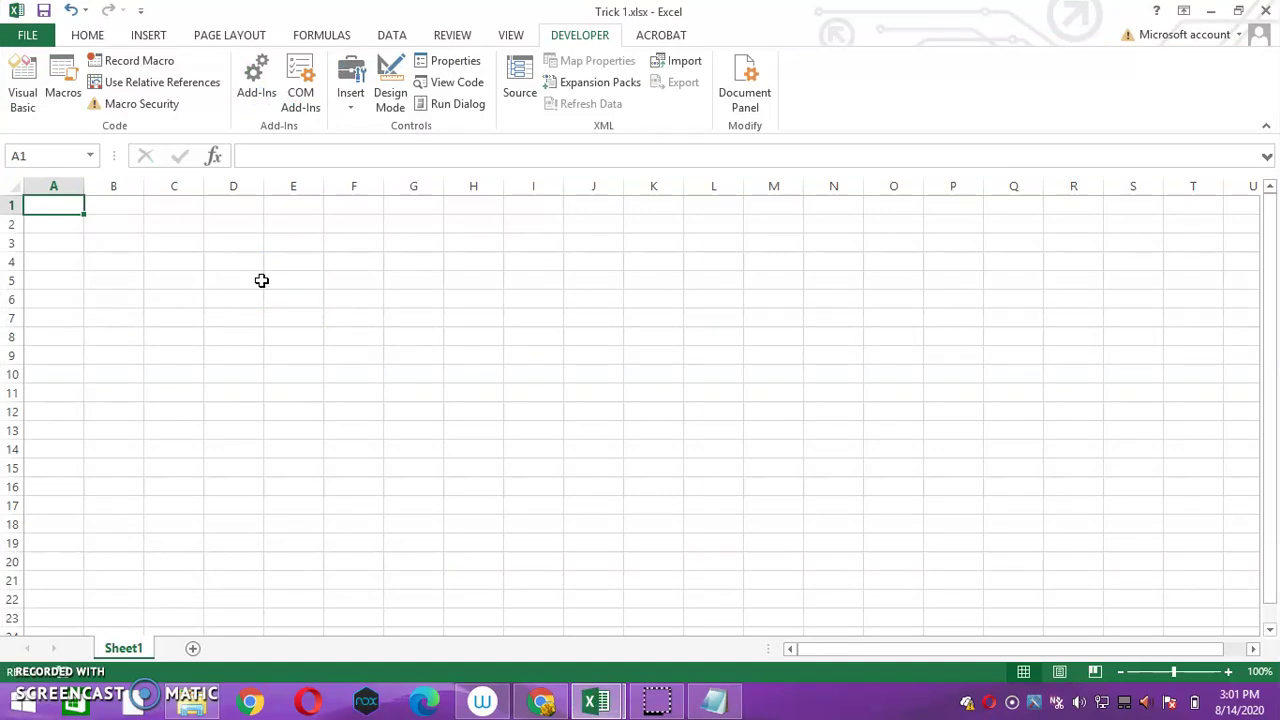
# Enter 1 and 2 in A1:A2 and fill the series down to 405.
pyautogui.write('1')
pyautogui.press('Return')
pyautogui.write('2')
pyautogui.press('Return')
pyautogui.press('Up')
pyautogui.press('Up')
pyautogui.hotkey('shift', 'Down')
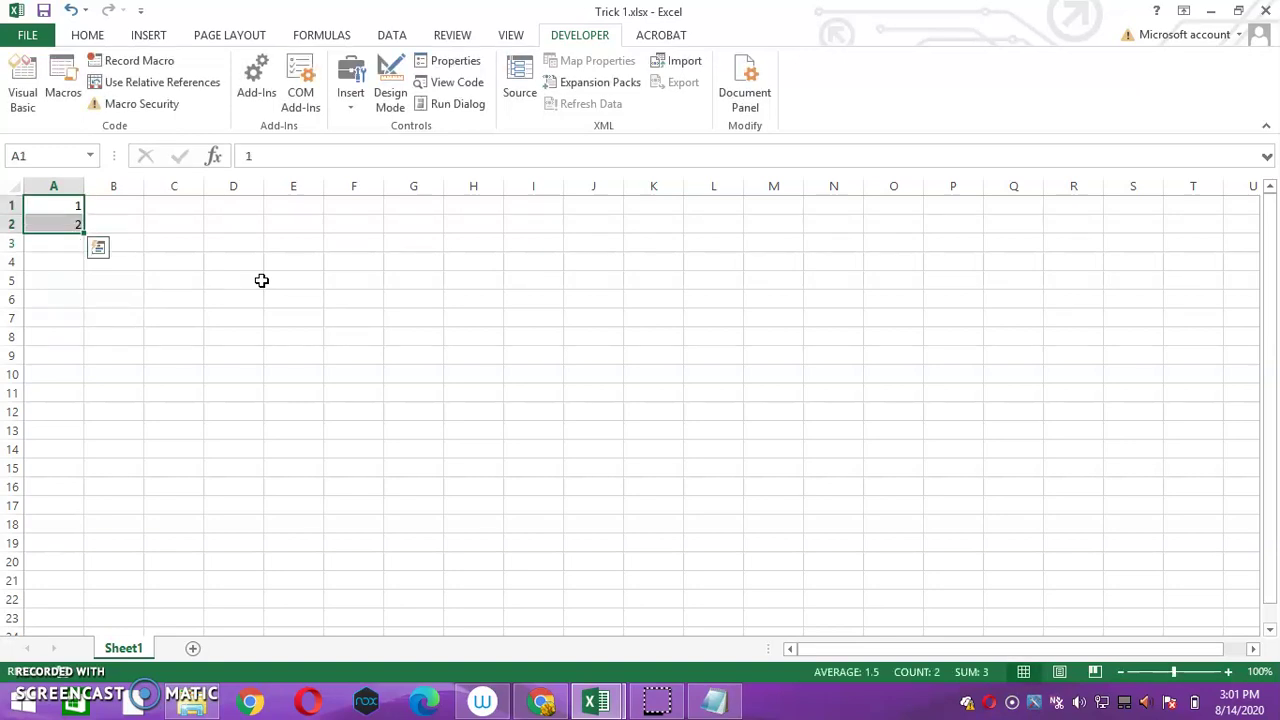
pyautogui.moveTo(84, 232)
pyautogui.mouseDown()
pyautogui.moveTo(94, 716)
pyautogui.moveTo(86, 606)
pyautogui.mouseUp()
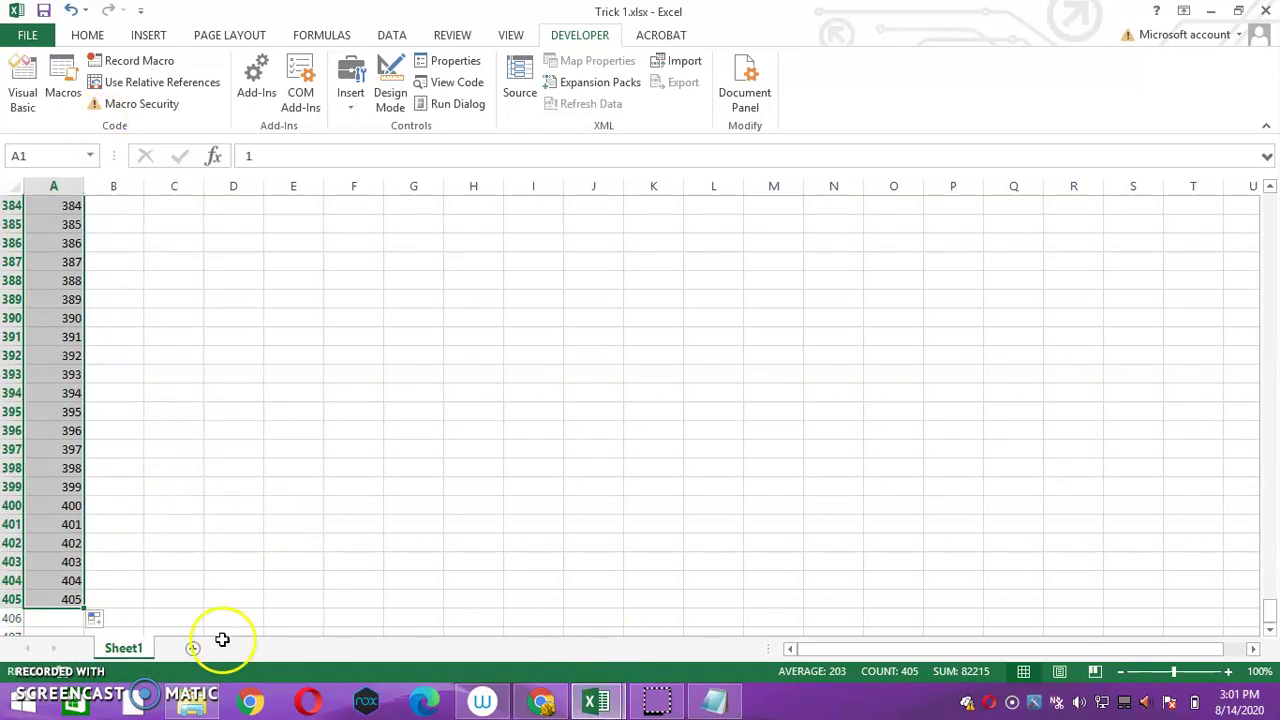
# Run MakeFolders with F5 on the selected numbers and check folders 1–405 in File Explorer.
pyautogui.click(595, 700)
pyautogui.click(656, 575)
pyautogui.press('F5')
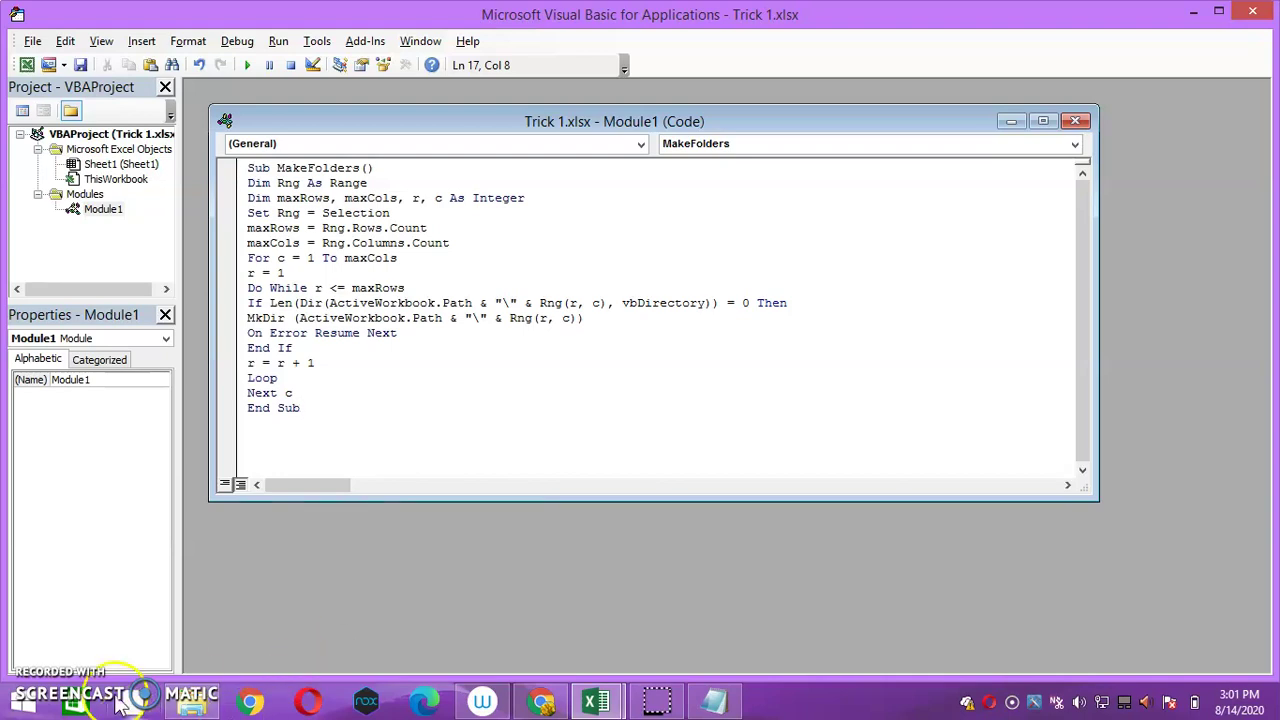
pyautogui.click(192, 700)
pyautogui.click(252, 228)
pyautogui.hotkey('shift', 'Down')
pyautogui.press('Down')
pyautogui.press('Down')
pyautogui.press('Down')
pyautogui.press('Down')
pyautogui.press('Down')
pyautogui.press('Down')
pyautogui.press('Down')
pyautogui.press('Down')
pyautogui.press('Down')
pyautogui.press('Down')
pyautogui.press('Down')
pyautogui.press('Down')
pyautogui.press('Down')
pyautogui.press('Down')
pyautogui.press('Down')
pyautogui.press('Down')
pyautogui.press('Down')
pyautogui.press('End')
pyautogui.press('Up')
pyautogui.press('Up')
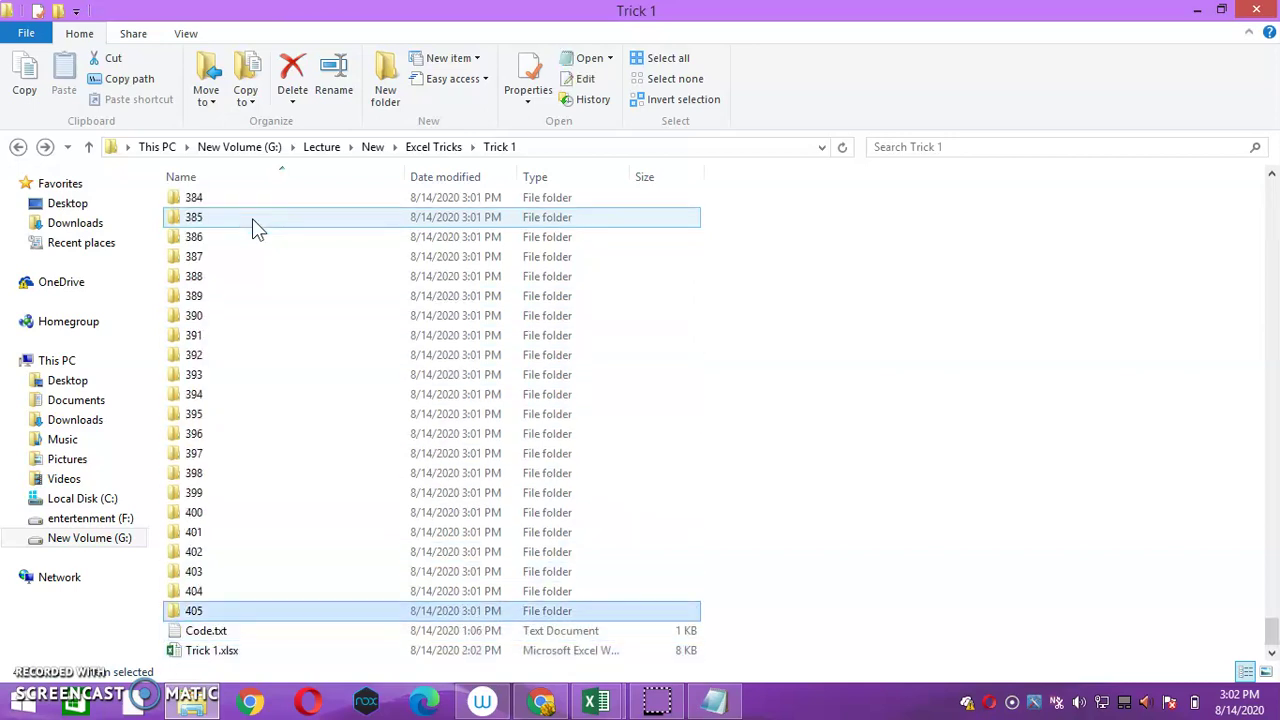